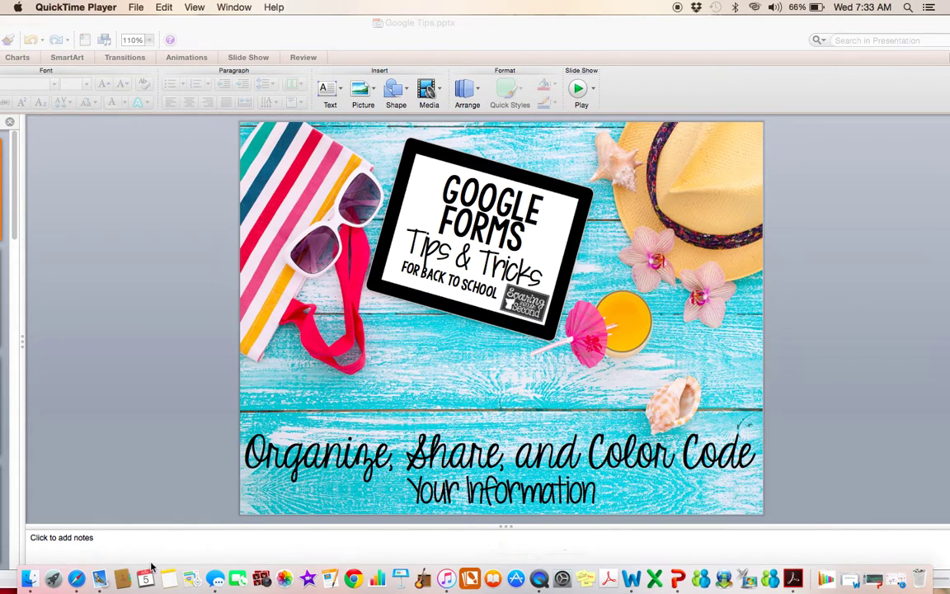
# - Restore the browser, scroll the 2015 BTS Parent Info form, and close its tab
pyautogui.click(75, 579)
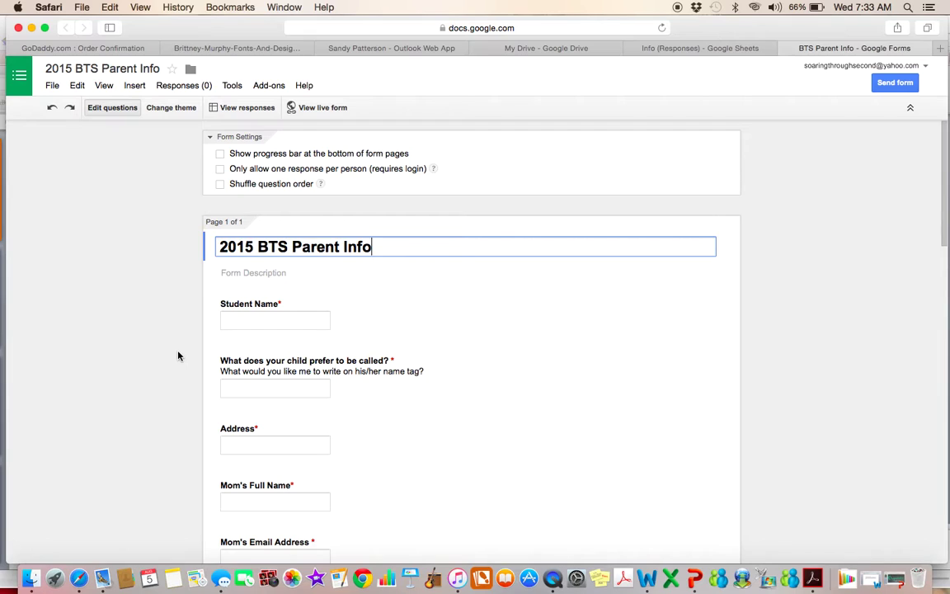
pyautogui.scroll(-2, 180, 312)
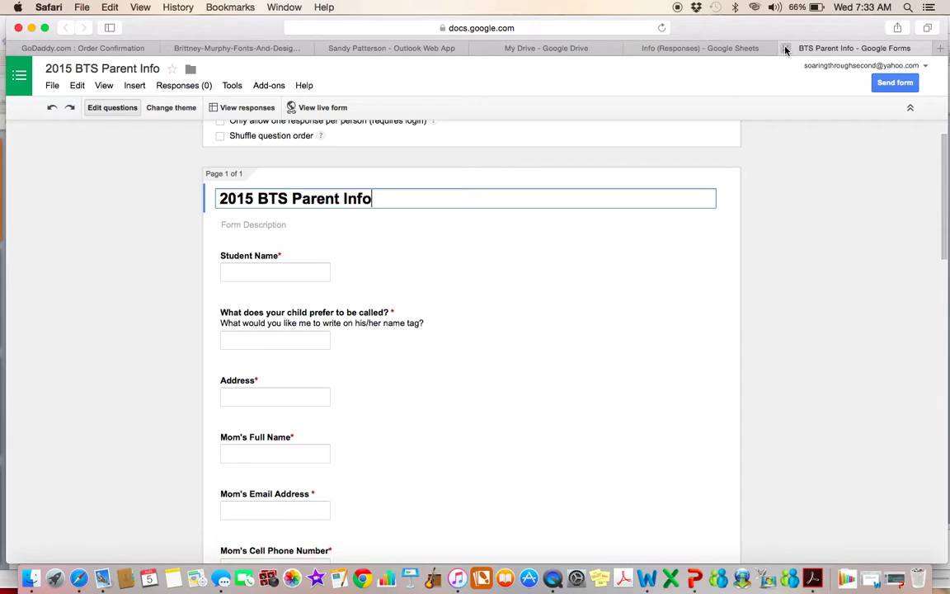
pyautogui.press('super+w')
# - Switch to the Google Drive tab to reach the 2015 BTS Parent Info (Responses) sheet
pyautogui.click(669, 49)
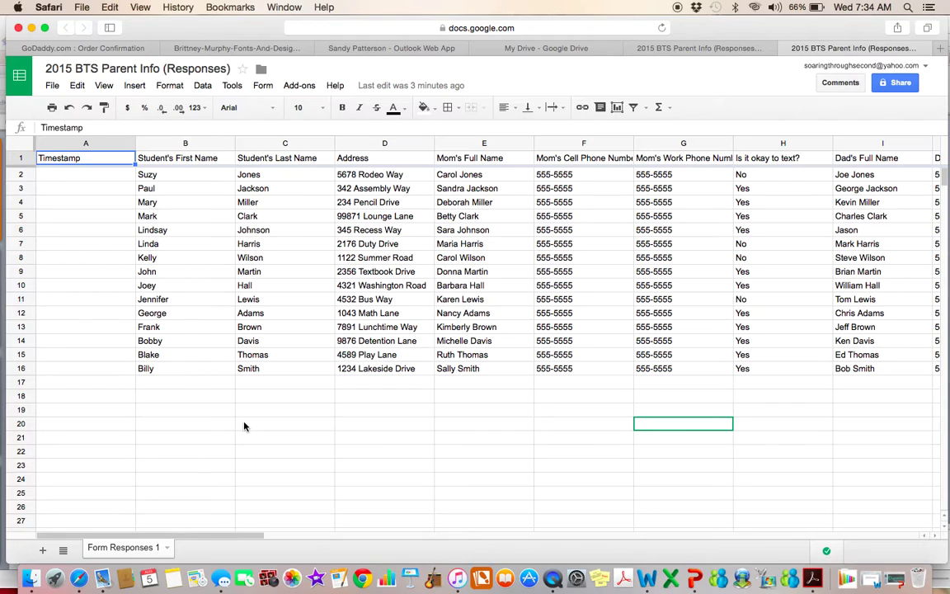
# - Enter the new student's first name in B17 and last name in C17
pyautogui.click(187, 384)
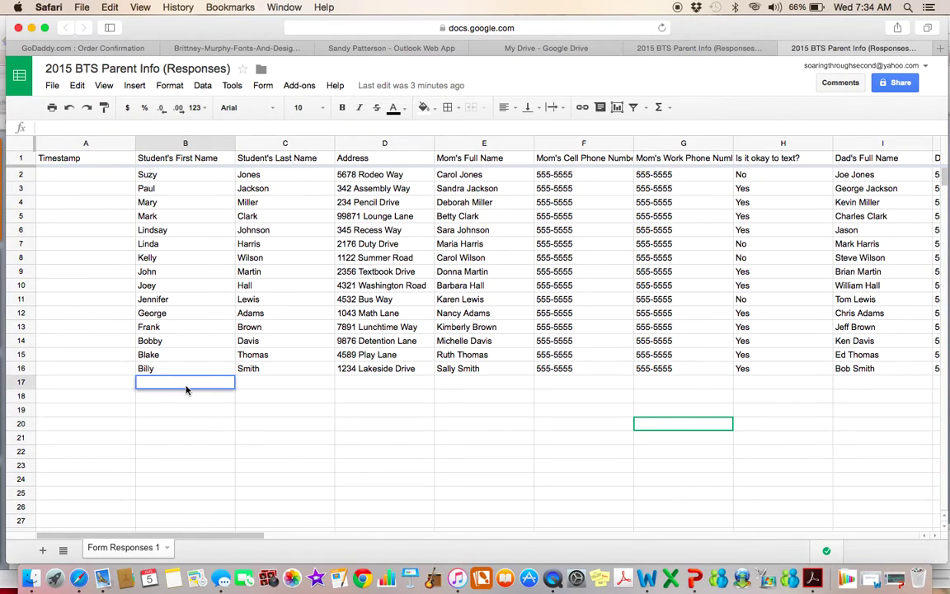
pyautogui.press('Tab')
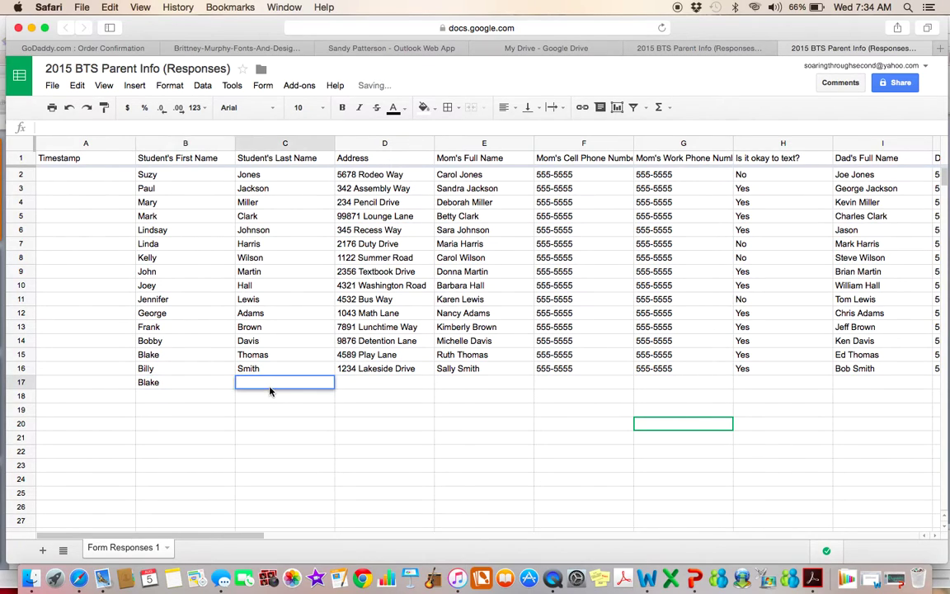
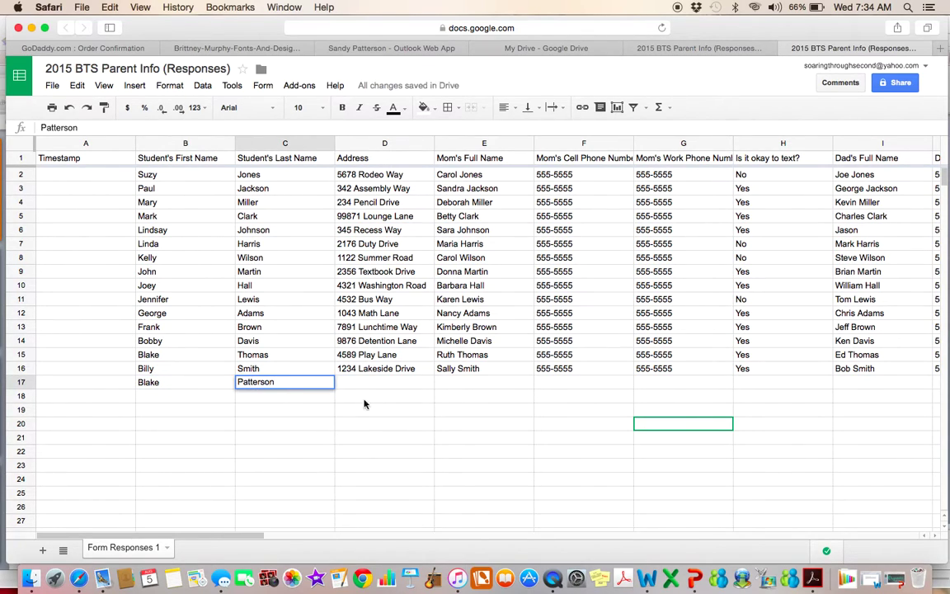
pyautogui.press('Tab')
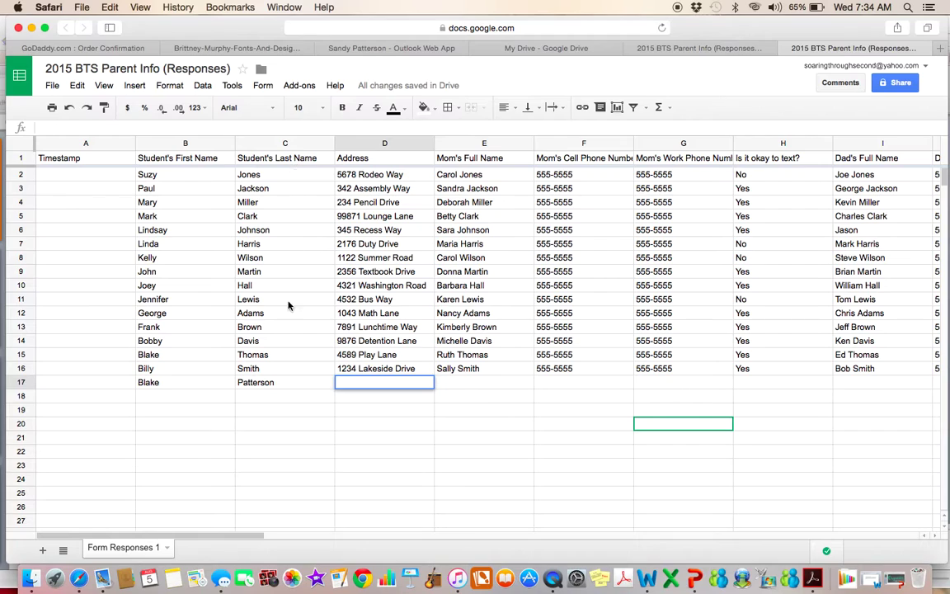
# - Sort the whole sheet A → Z by the last-name column C
pyautogui.click(328, 147)
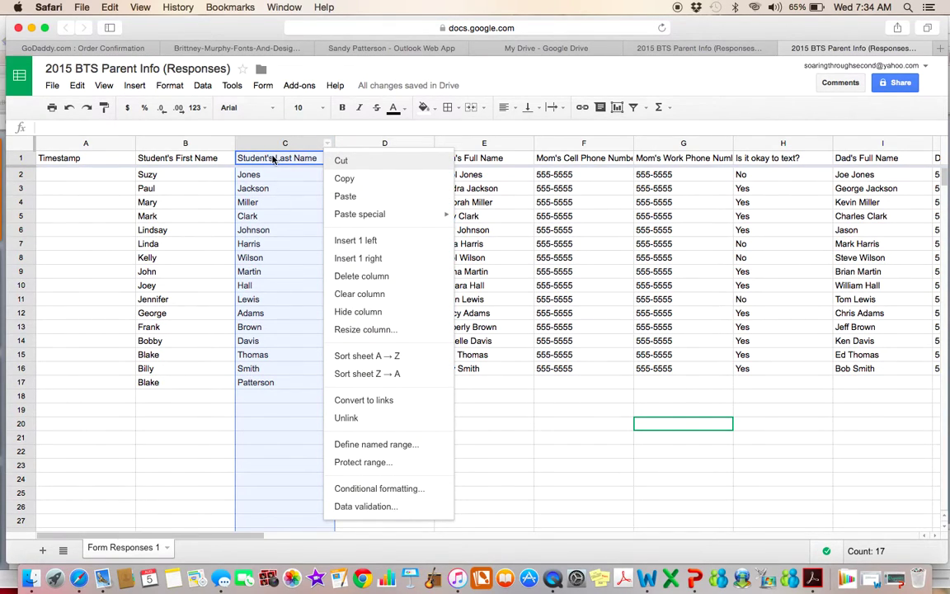
pyautogui.click(367, 362)
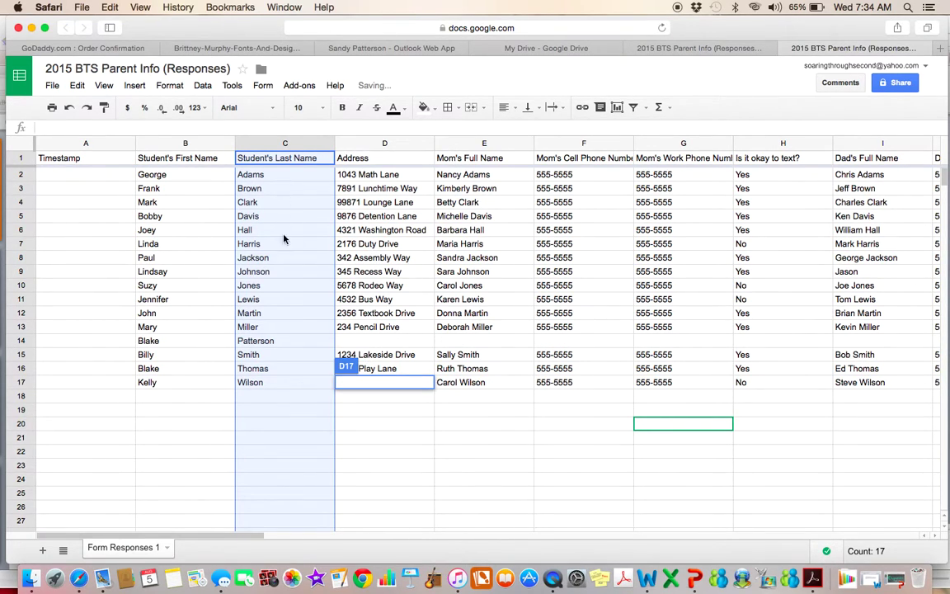
pyautogui.click(292, 423)
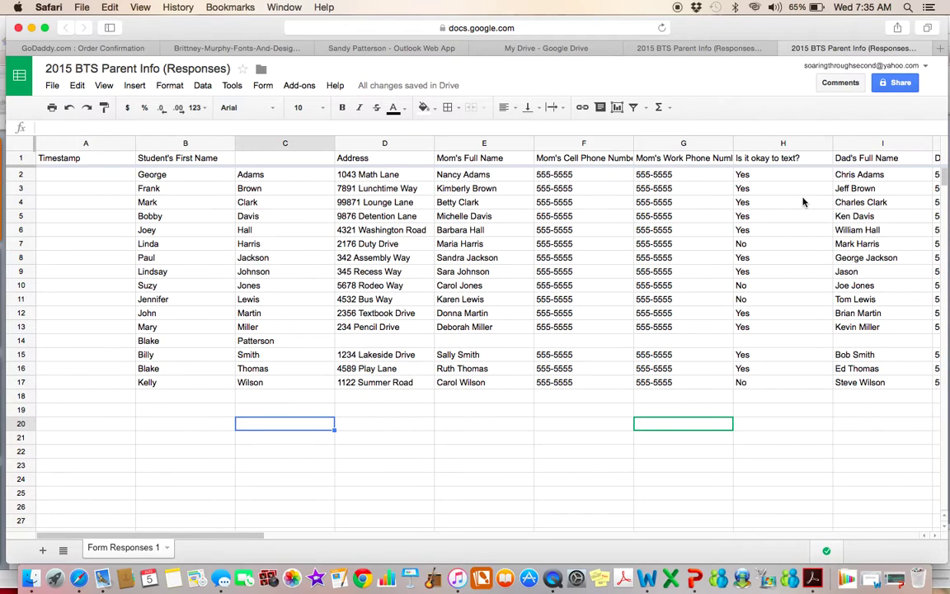
# - Sort the whole sheet Z → A by the first-name column B
pyautogui.click(227, 146)
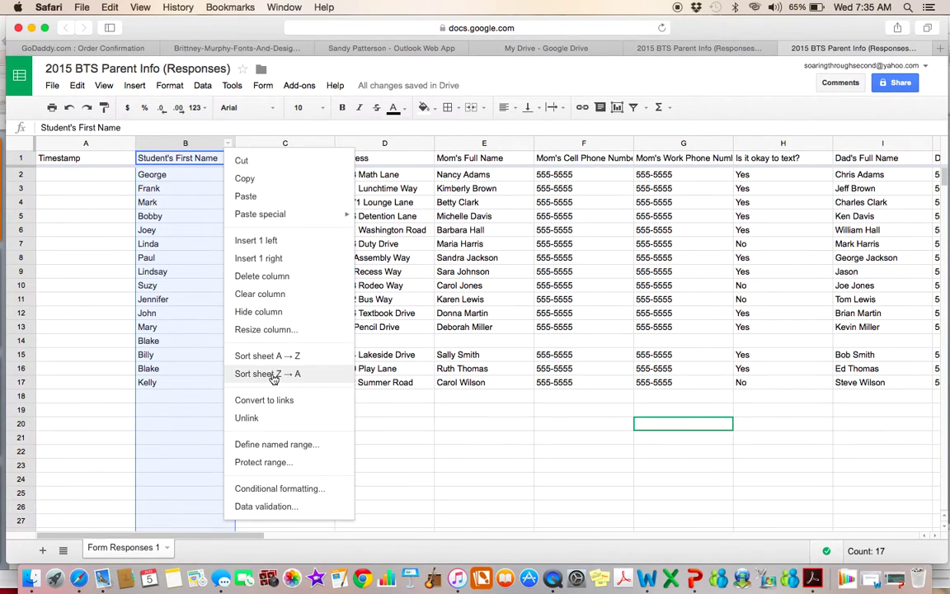
pyautogui.click(248, 373)
pyautogui.click(294, 438)
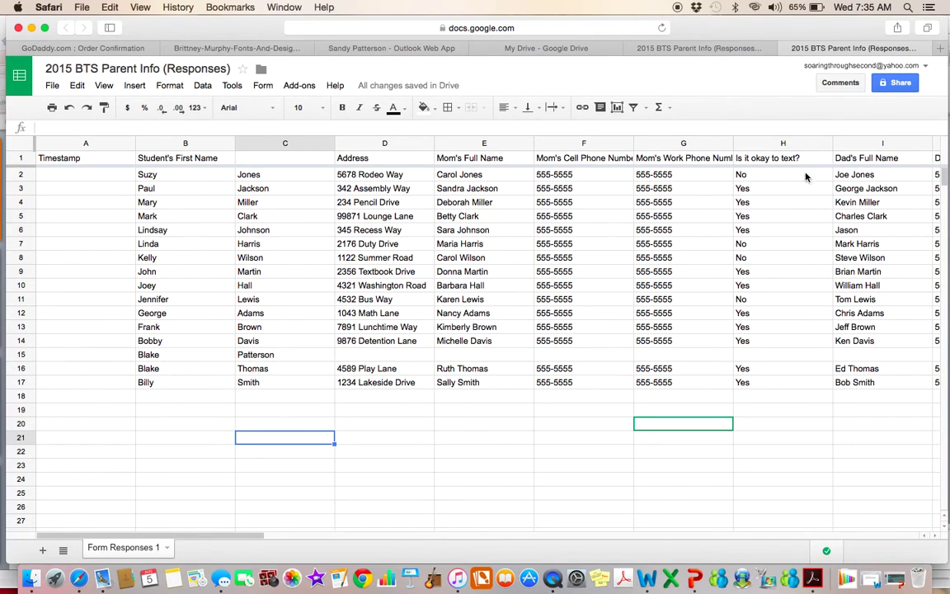
# - Add a collaborator's e-mail address as an invitee in the Share dialog
pyautogui.click(897, 84)
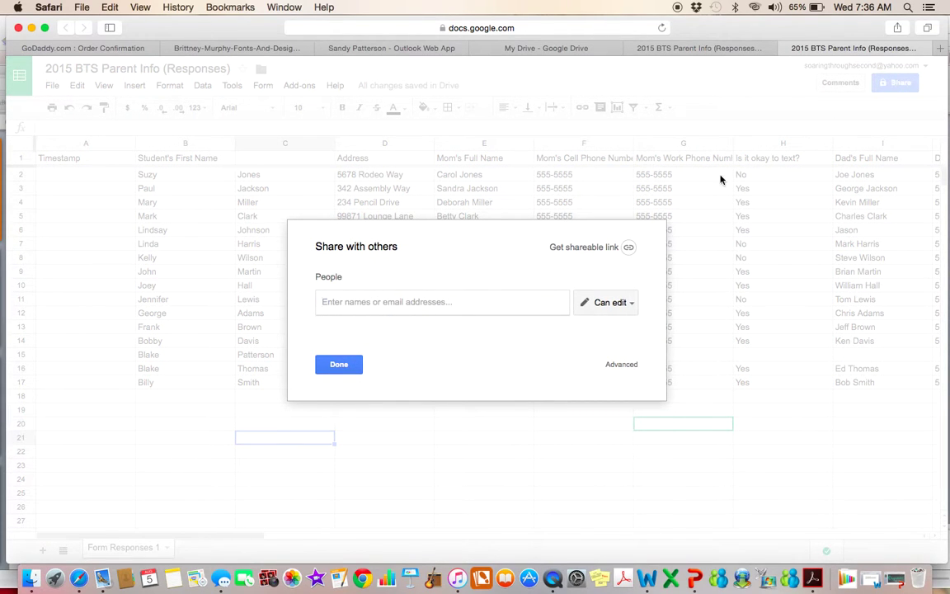
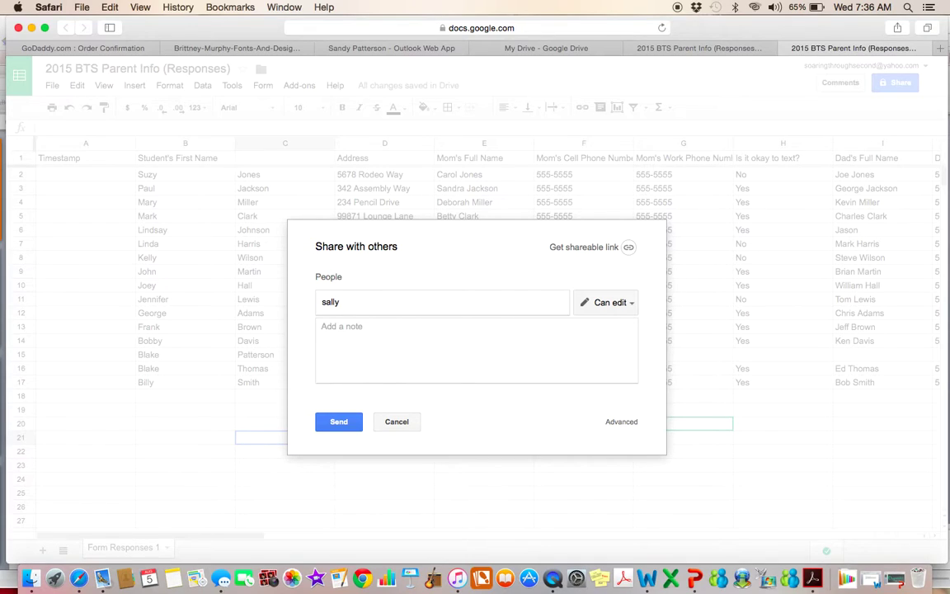
pyautogui.click(551, 353)
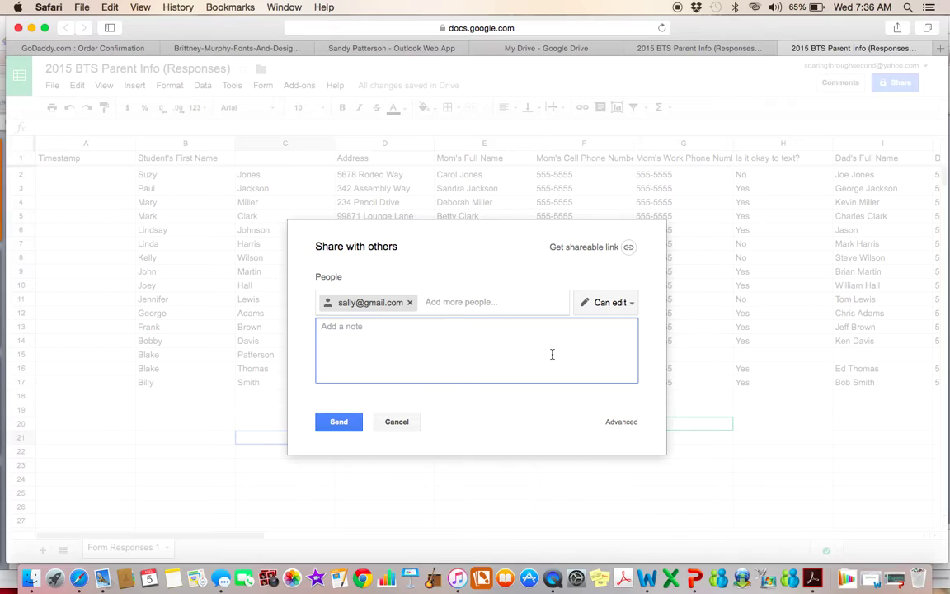
# - Change the invitee's access to Can view, then cancel the invitation
pyautogui.click(631, 304)
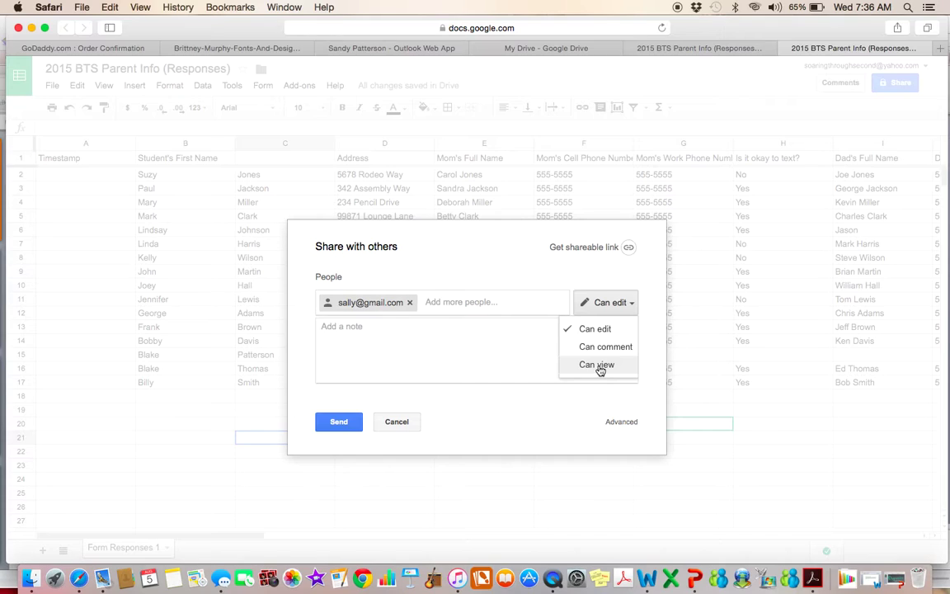
pyautogui.click(597, 365)
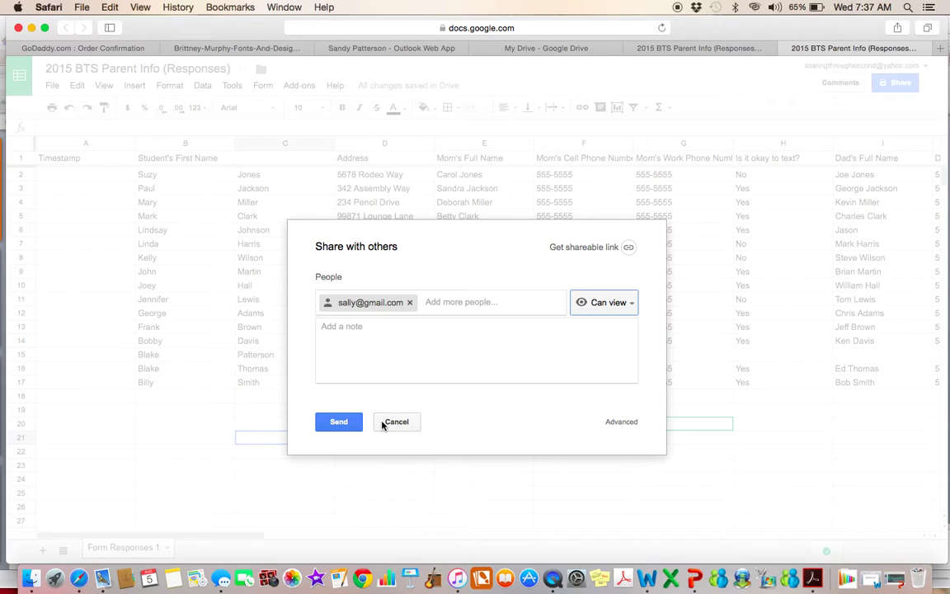
pyautogui.click(394, 423)
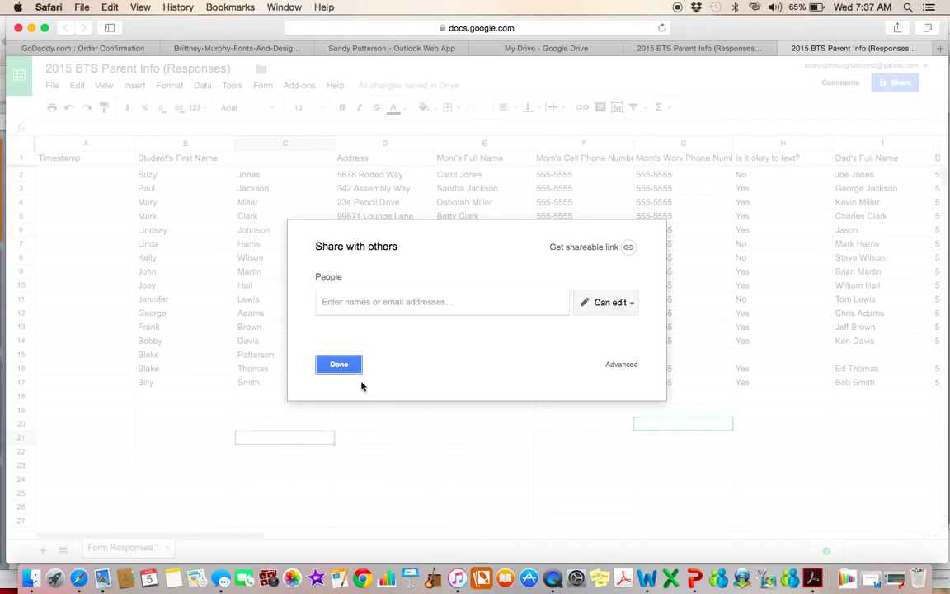
# - Close the sharing dialog to return to the responses sheet
pyautogui.click(339, 365)
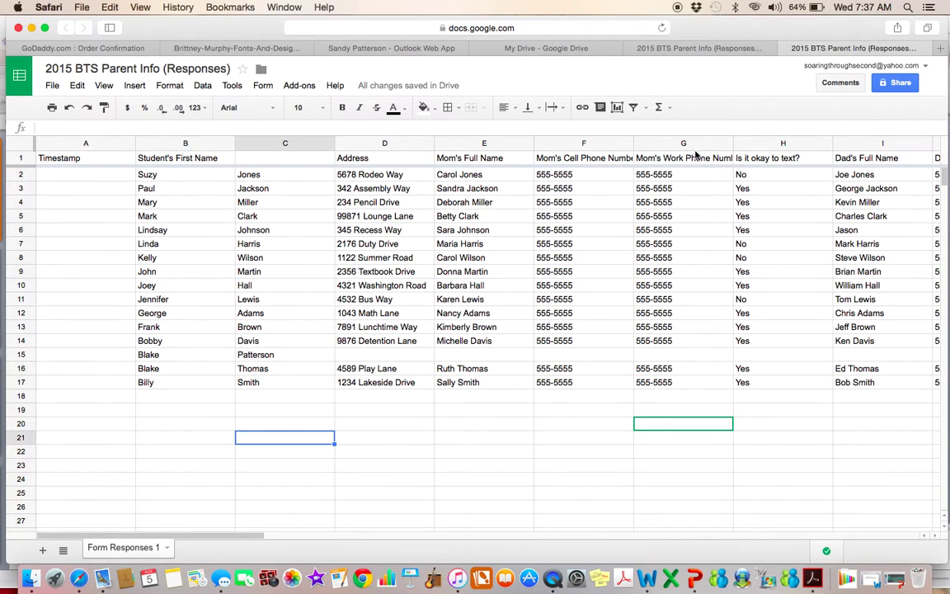
# - Move the 'Is it okay to text?' column from H to G, beside mom's cell phone
pyautogui.click(760, 145)
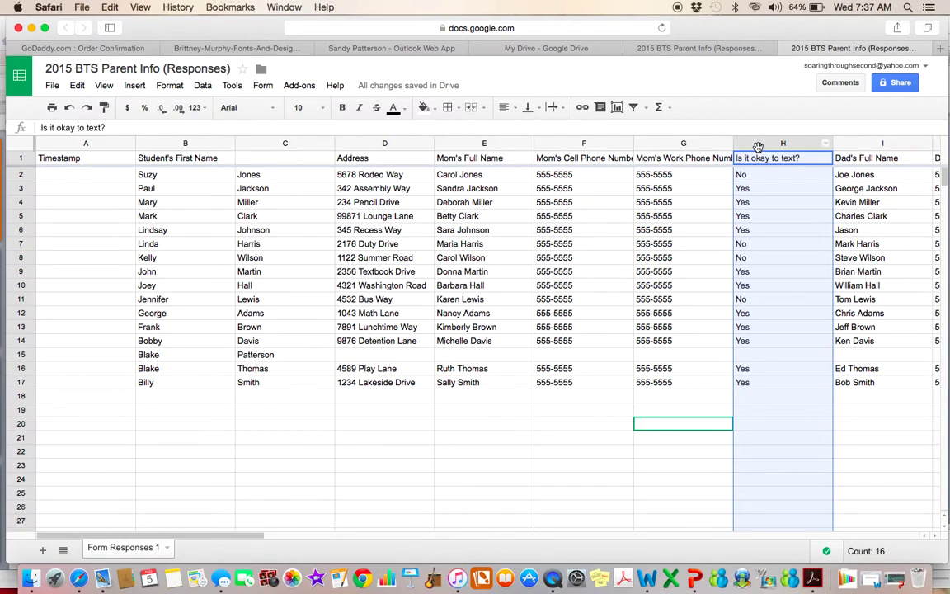
pyautogui.moveTo(757, 145); pyautogui.dragTo(758, 149)
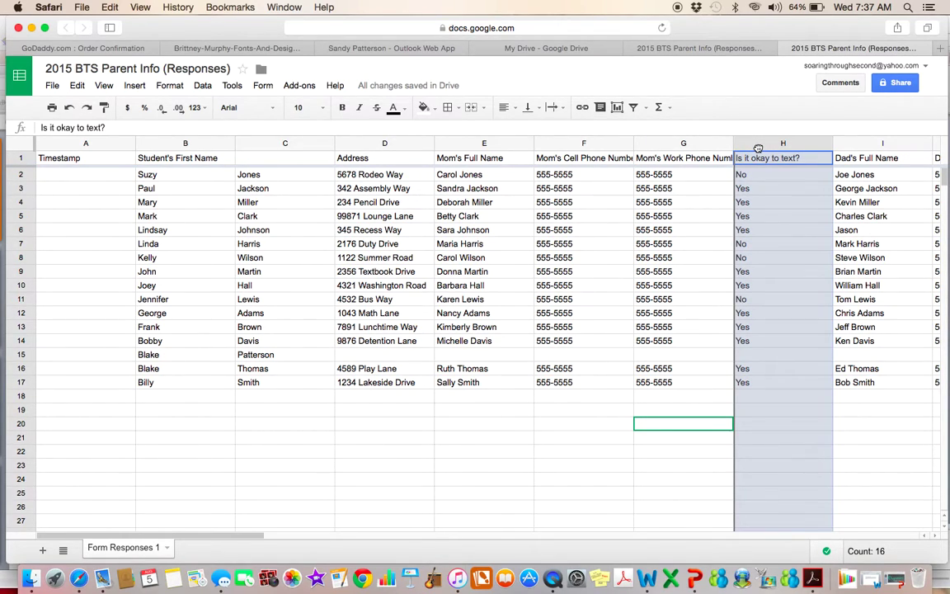
pyautogui.moveTo(758, 149); pyautogui.dragTo(637, 129)
pyautogui.click(593, 453)
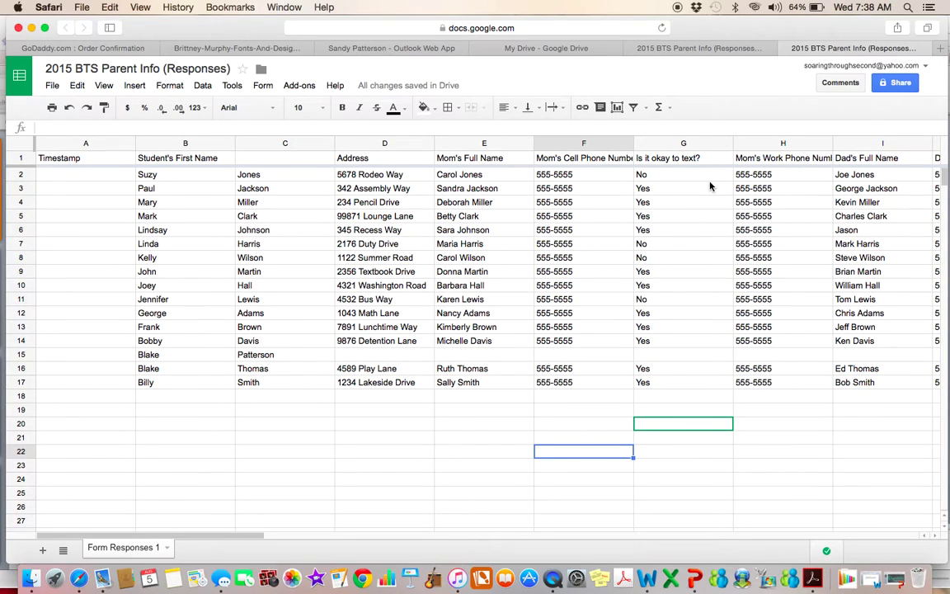
# - Start a conditional formatting rule for column G via Format > Conditional formatting
pyautogui.click(694, 145)
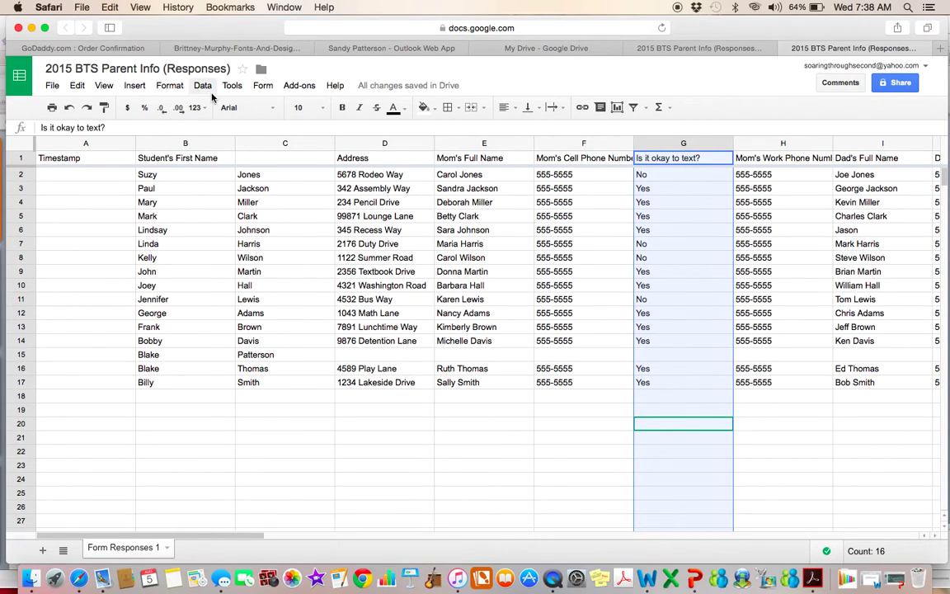
pyautogui.click(182, 89)
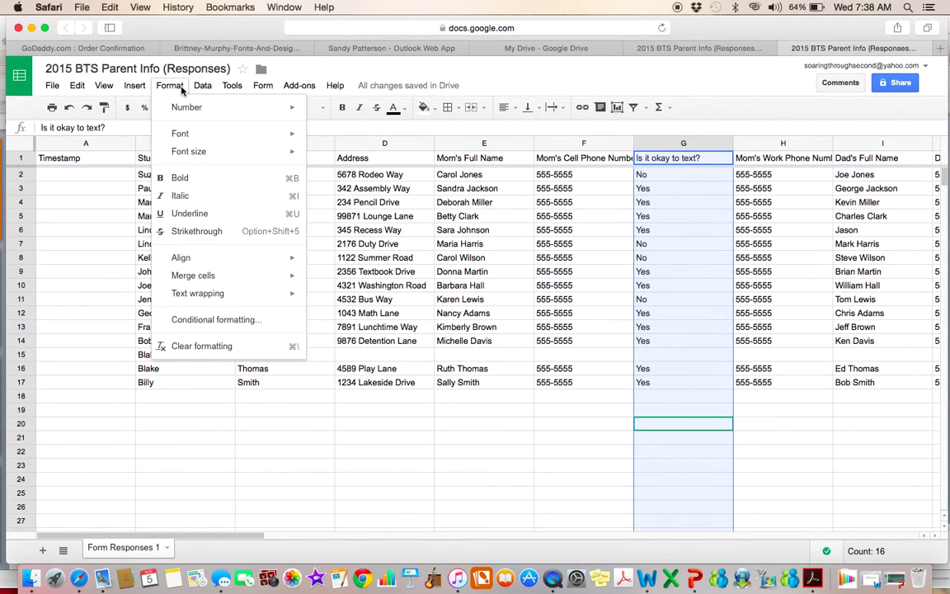
pyautogui.click(198, 320)
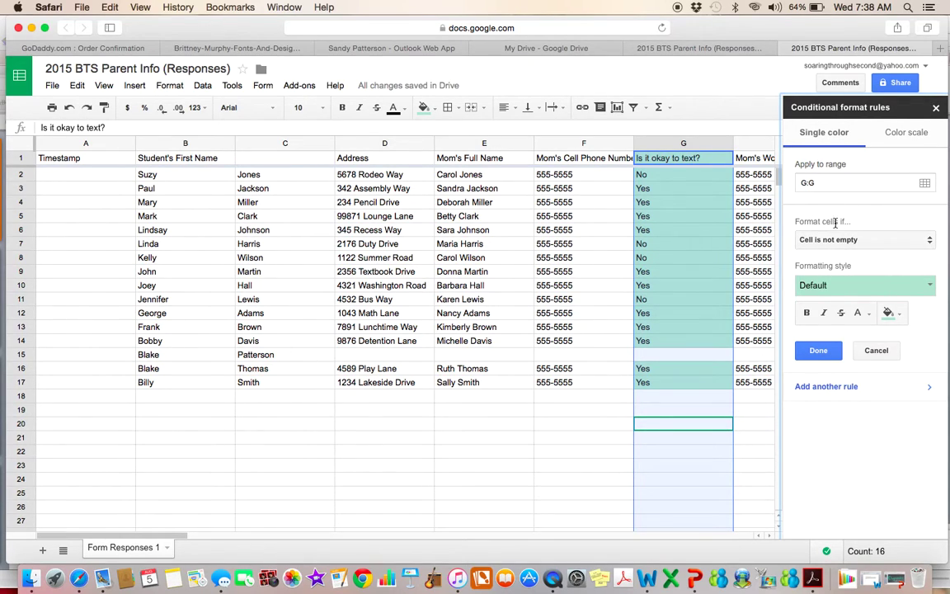
# - Create a 'Text contains "No"' conditional rule with the red style for column G
pyautogui.click(928, 240)
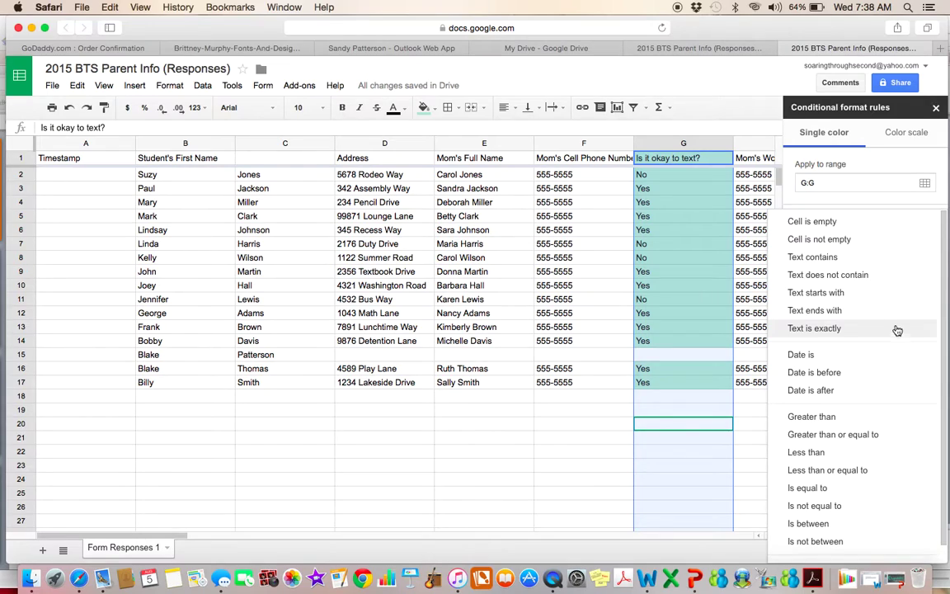
pyautogui.click(890, 267)
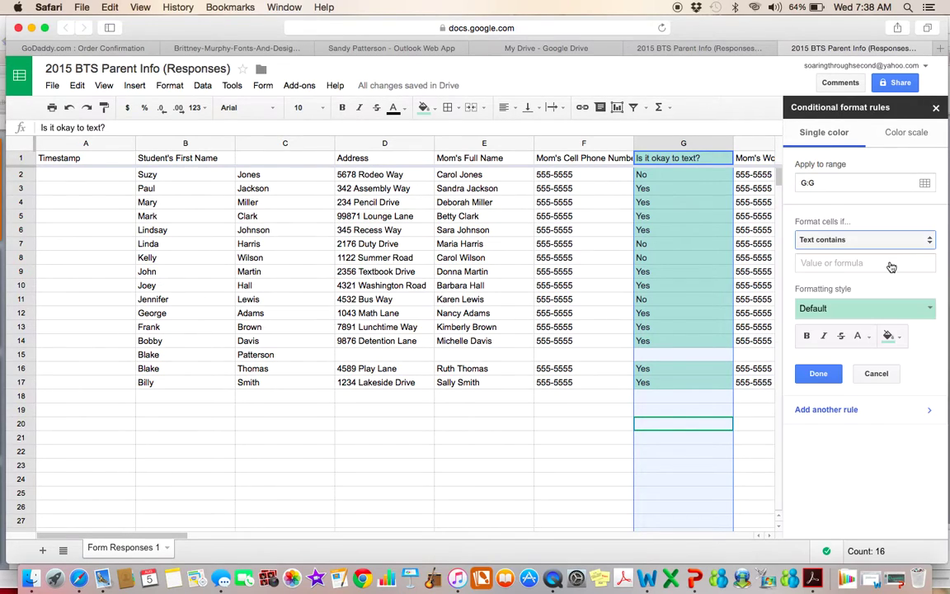
pyautogui.click(812, 259)
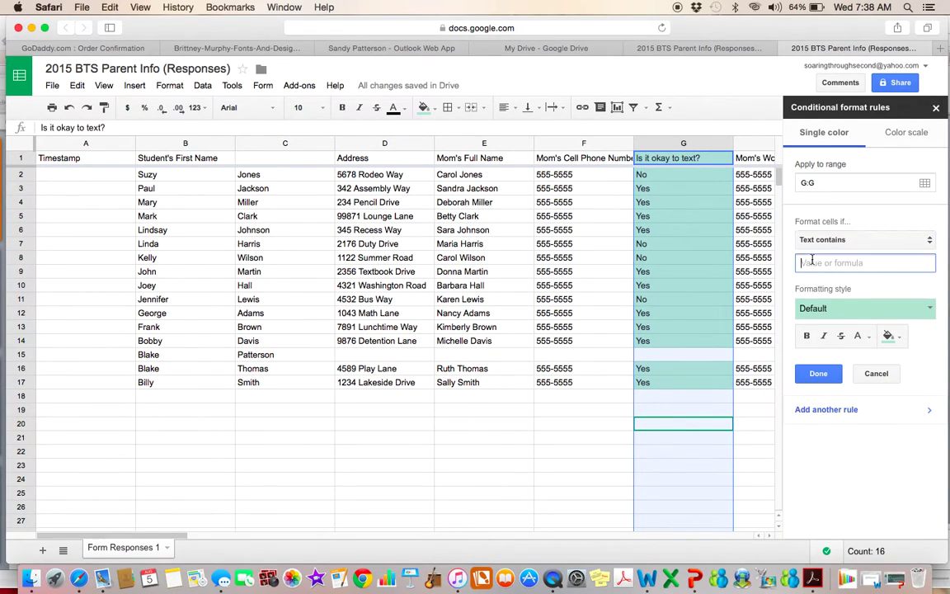
pyautogui.write('No')
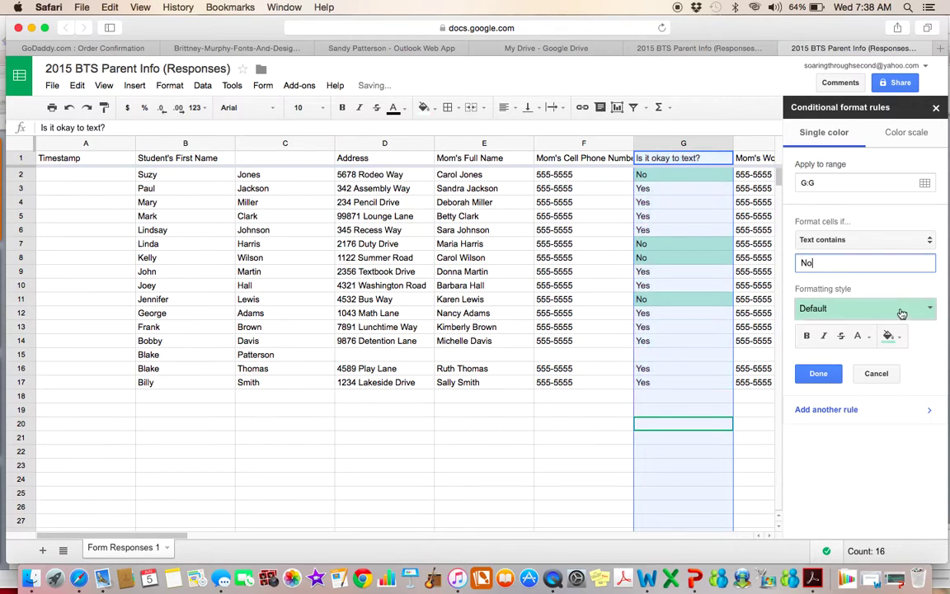
pyautogui.click(929, 308)
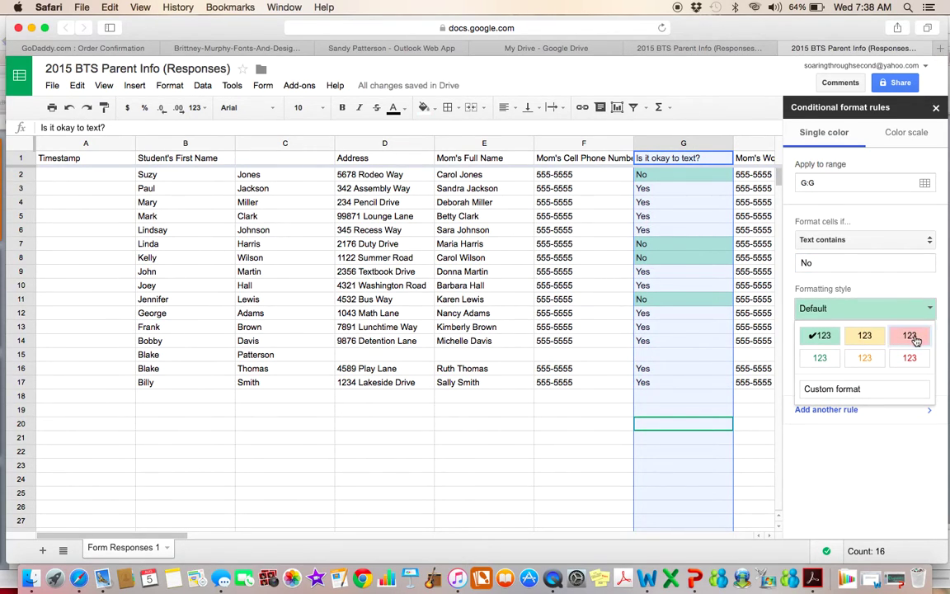
pyautogui.click(907, 334)
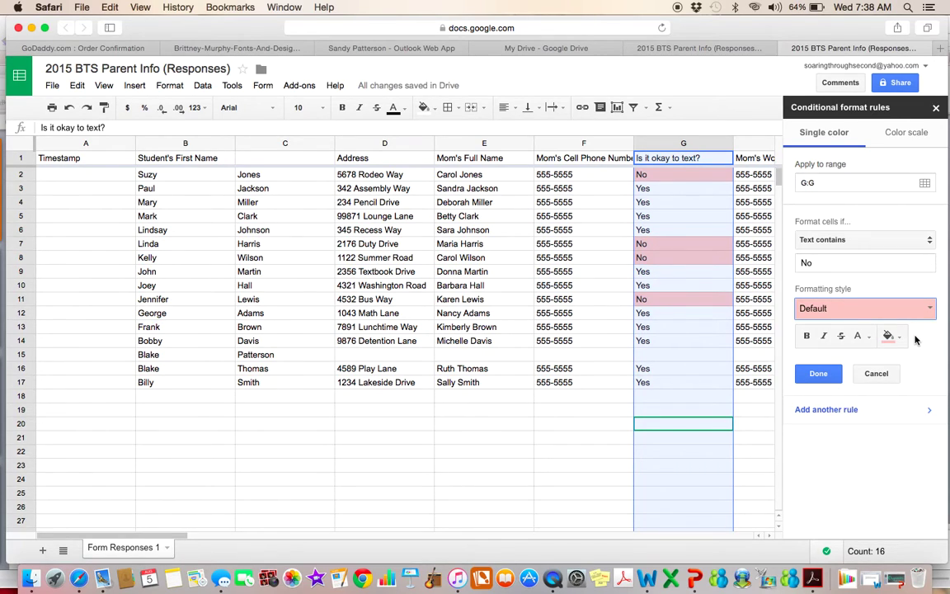
pyautogui.click(816, 374)
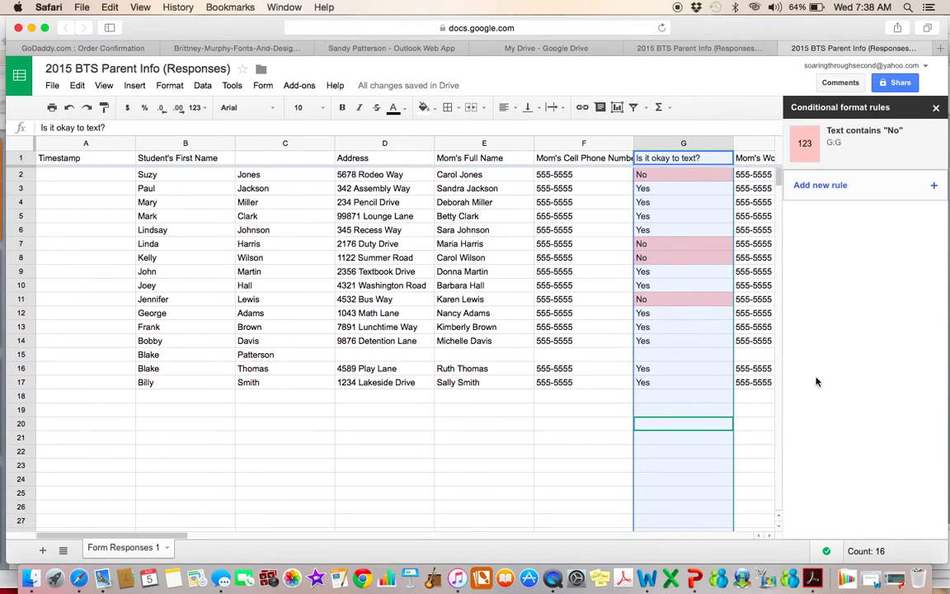
# - Add a second rule, 'Text contains "Yes"', keeping the default green style
pyautogui.click(816, 186)
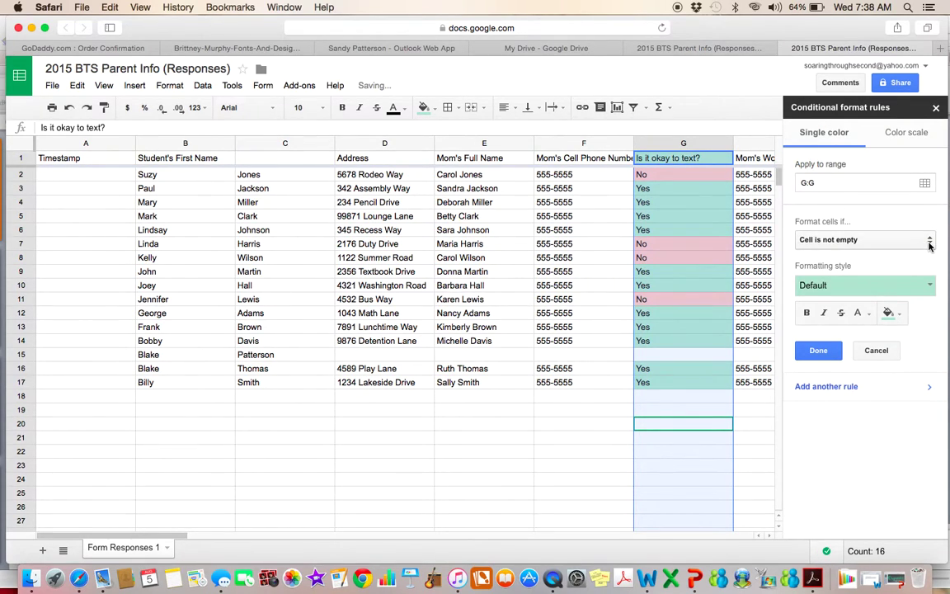
pyautogui.click(915, 239)
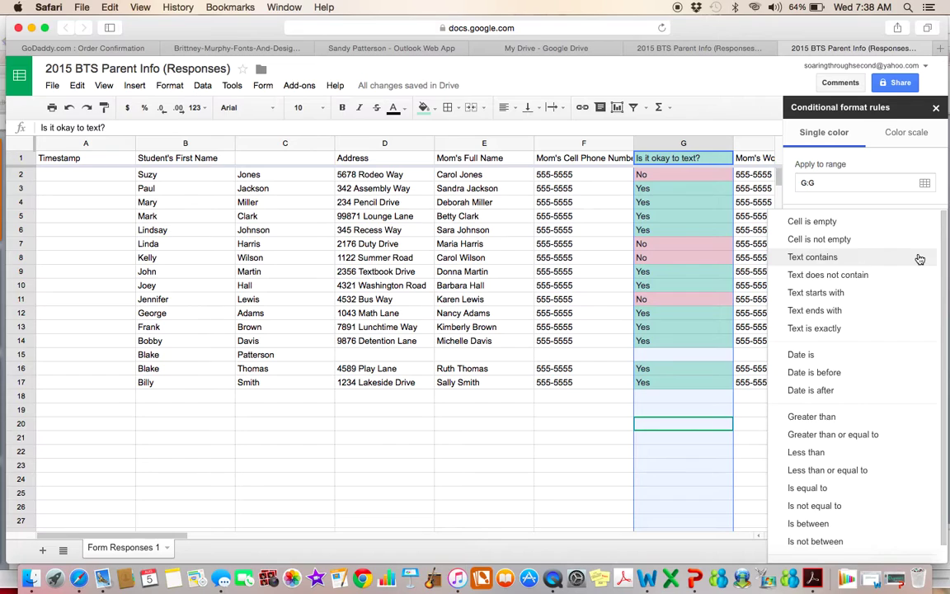
pyautogui.click(919, 259)
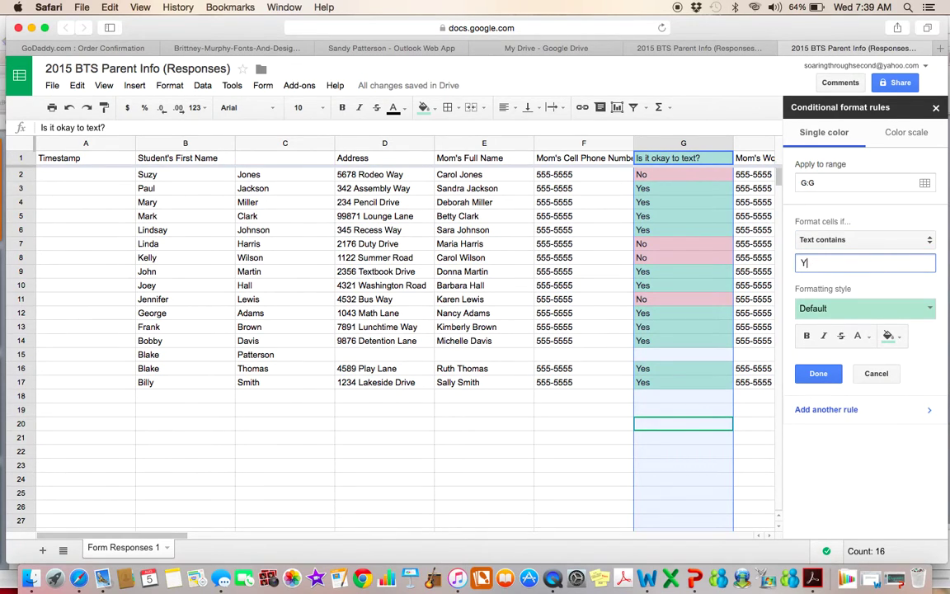
pyautogui.write('Yes')
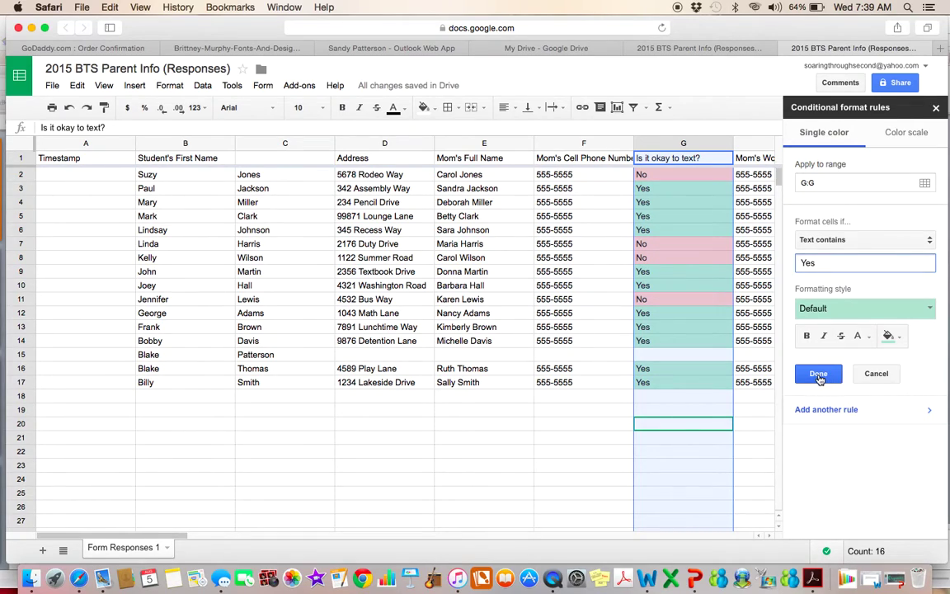
pyautogui.click(826, 376)
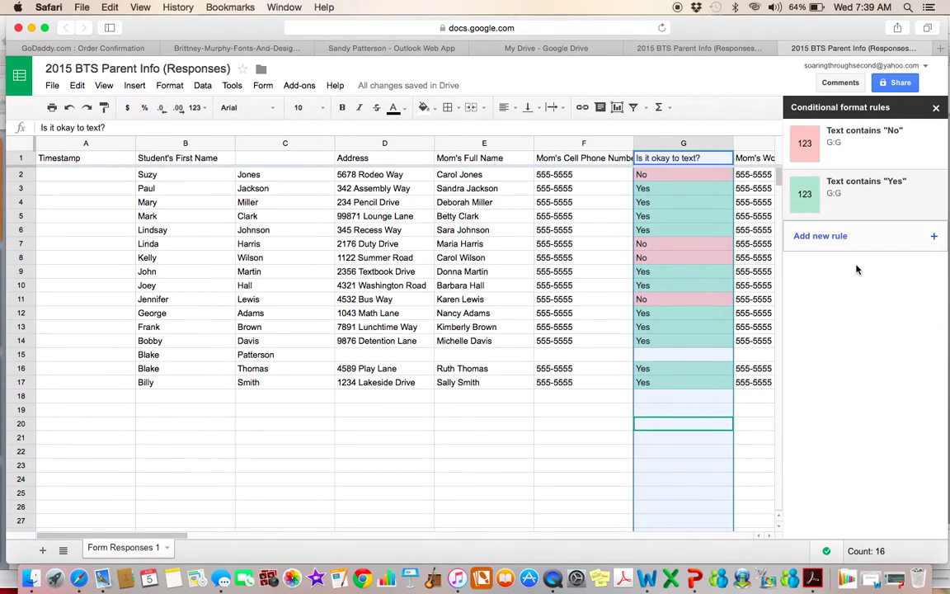
pyautogui.click(936, 107)
pyautogui.click(520, 438)
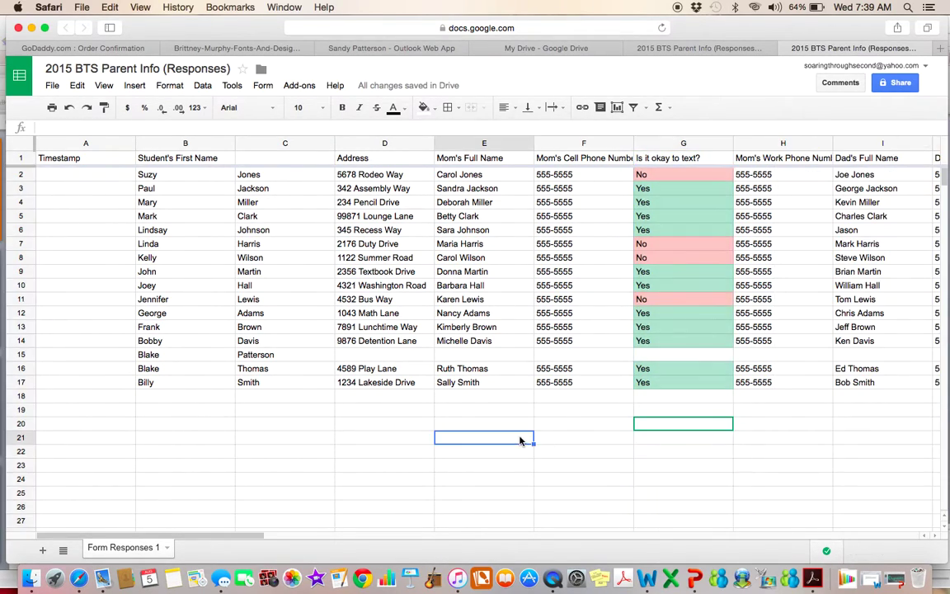